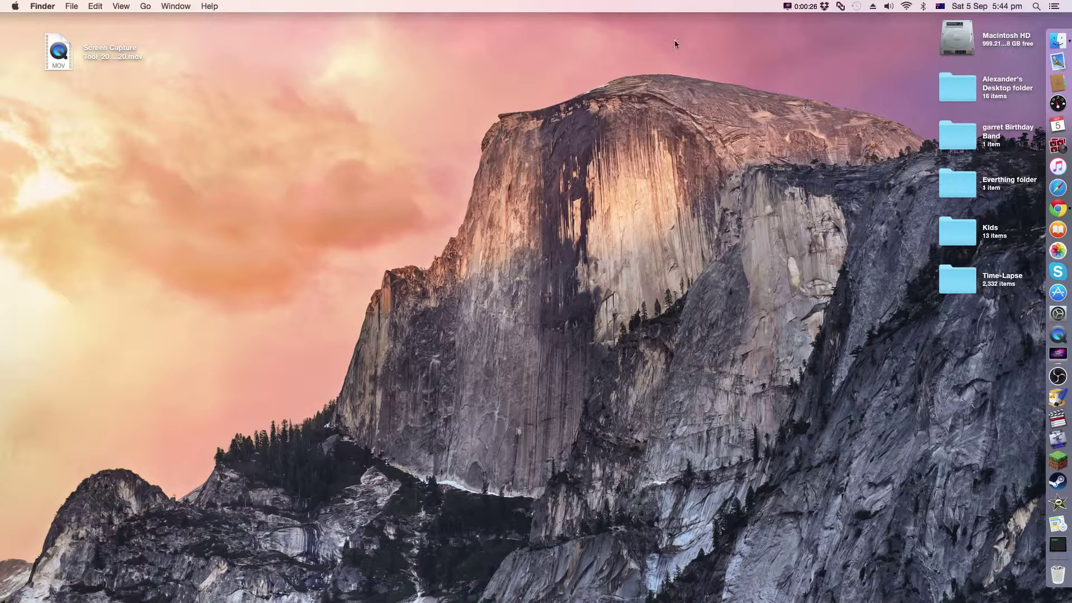
- Arrange the Finder desktop view so the screen-capture MOV file is visible
mouse_move(320, 113)
mouse_down()
mouse_move(701, 489)
mouse_move(651, 442)
mouse_up()
click(20, 10)
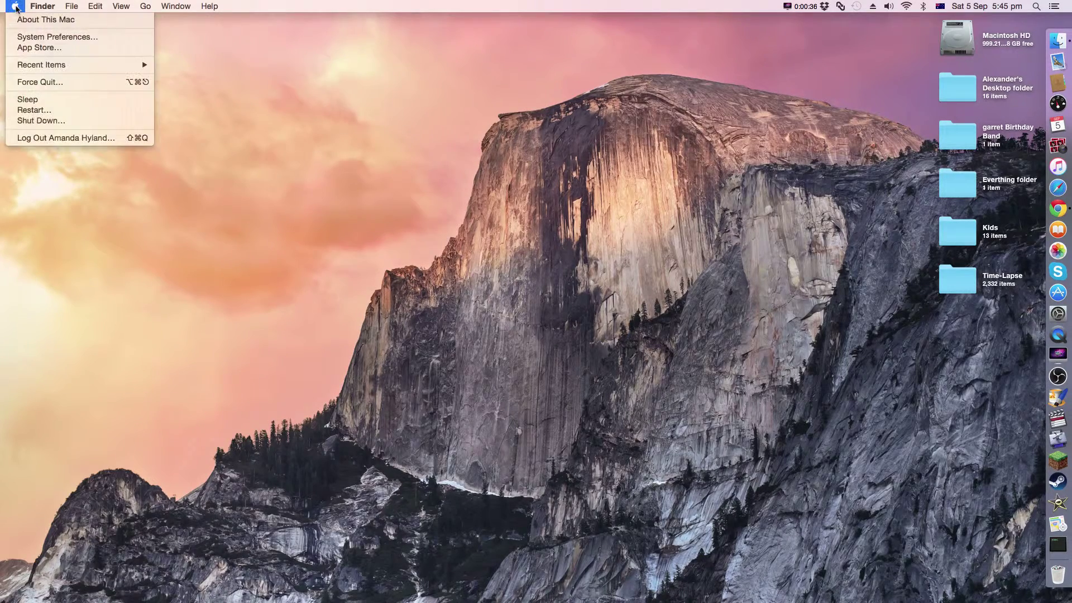
click(382, 191)
mouse_move(751, 511)
mouse_down()
mouse_move(354, 170)
mouse_move(228, 192)
mouse_up()
mouse_move(139, 128)
mouse_down()
mouse_move(316, 300)
mouse_move(209, 193)
mouse_up()
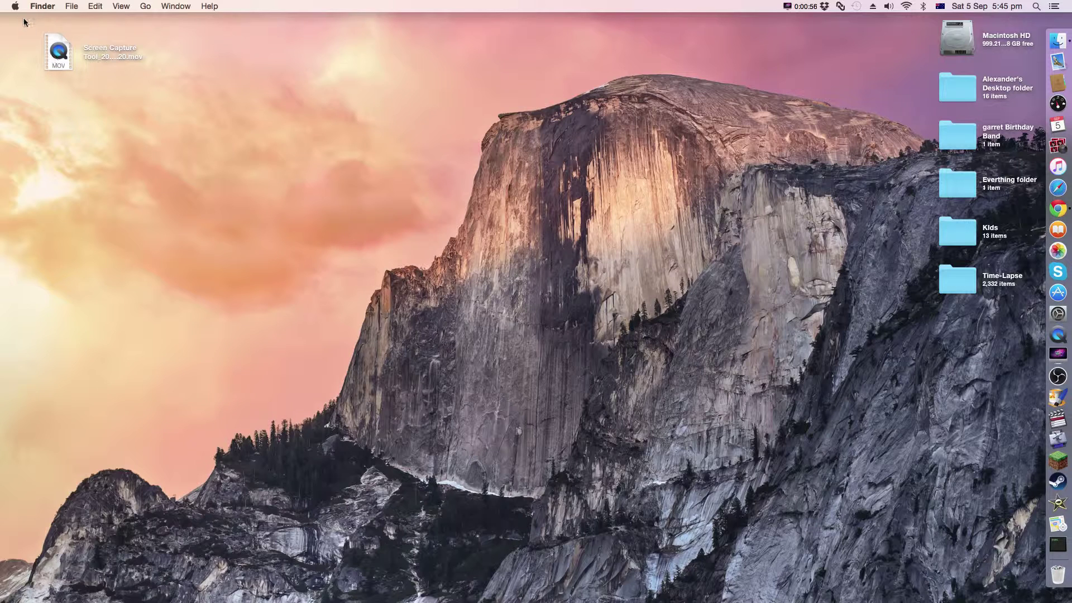
- Select the screen-capture MOV file on the desktop
mouse_move(36, 31)
mouse_down()
mouse_move(143, 88)
mouse_move(159, 82)
mouse_up()
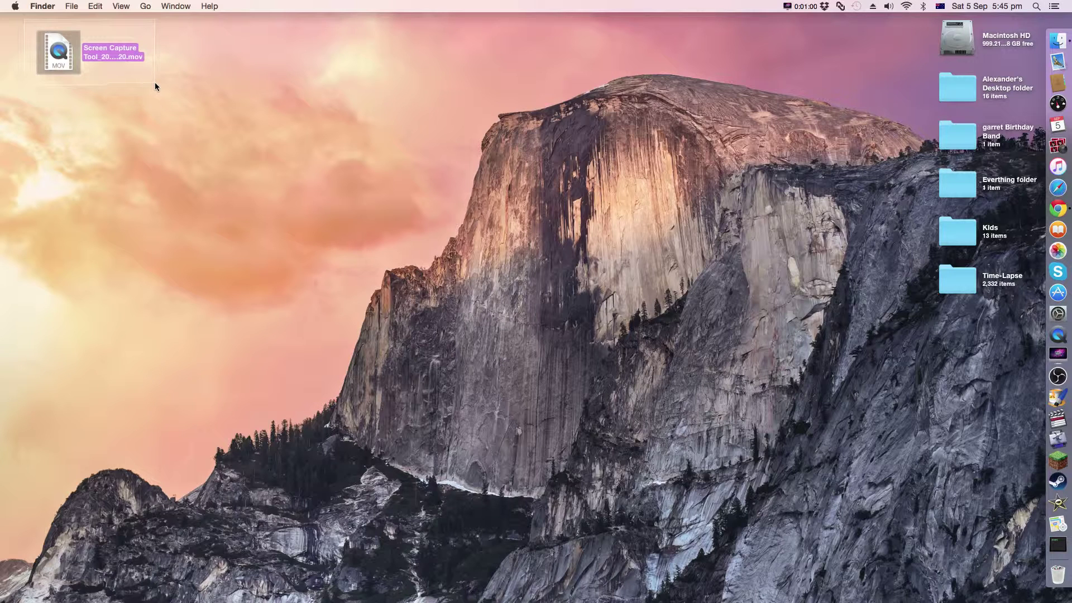
mouse_move(159, 81)
mouse_down()
mouse_move(152, 30)
mouse_move(156, 85)
mouse_up()
click(71, 91)
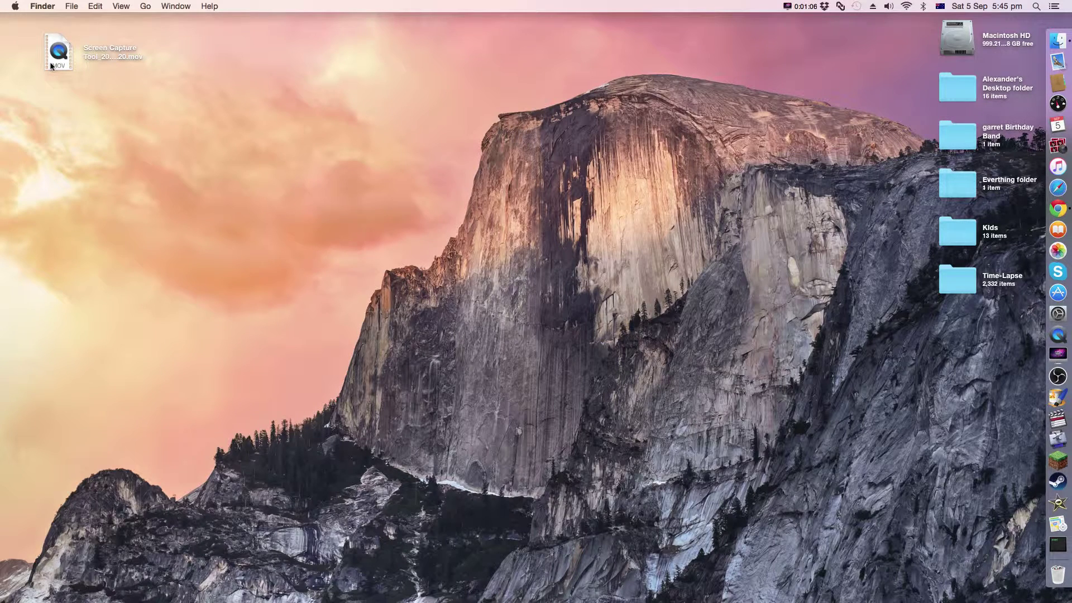
click(55, 62)
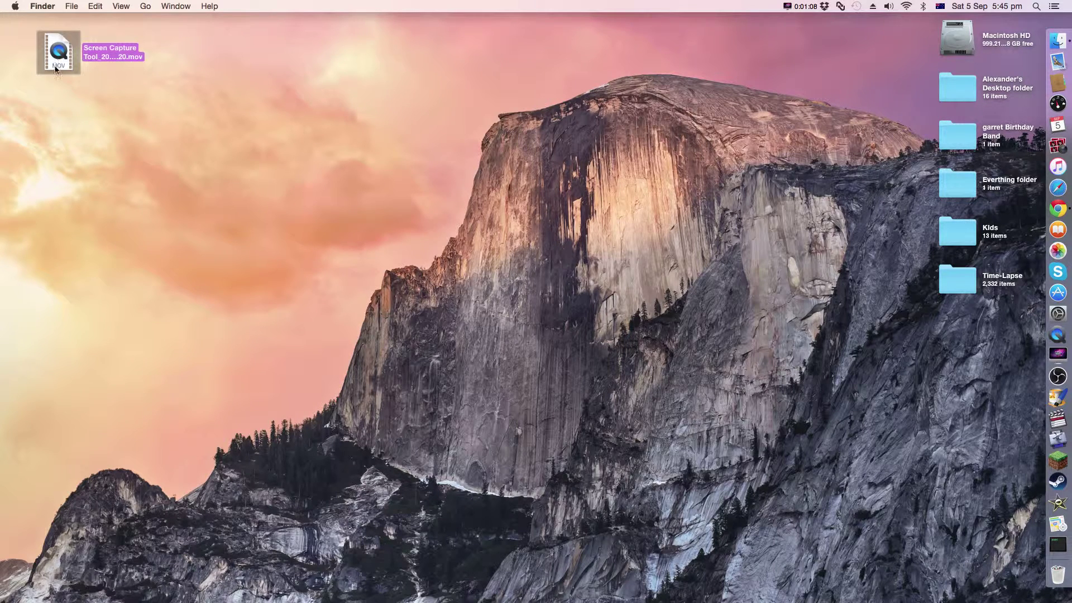
- Open the recording in QuickTime Player and preview its first seconds
double_click(55, 68)
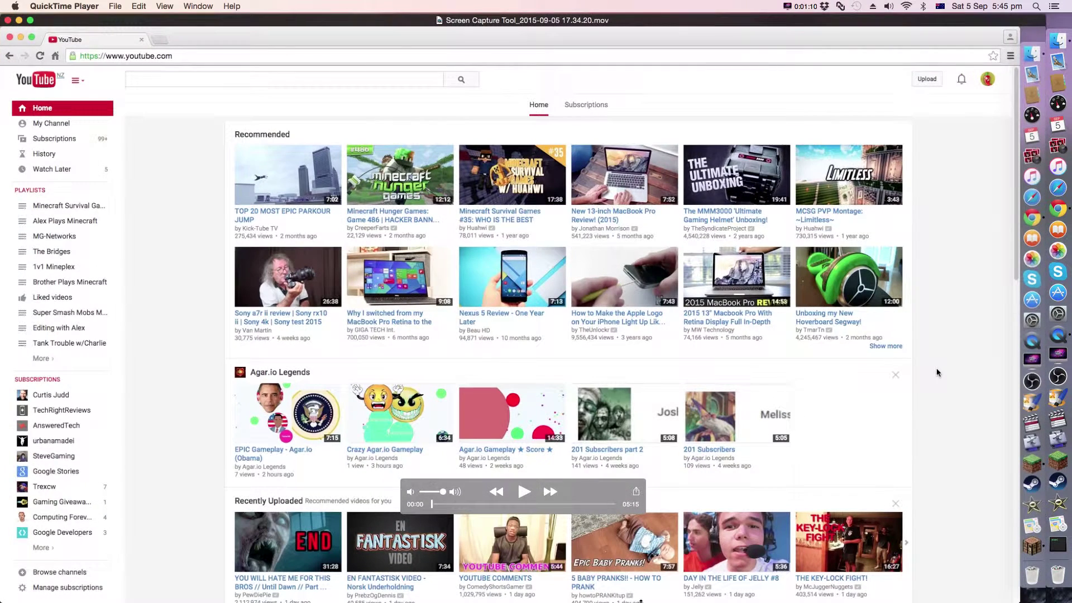
click(523, 493)
click(523, 493)
- Review the recording's final part, then rewind it to 00:00
click(611, 506)
click(524, 491)
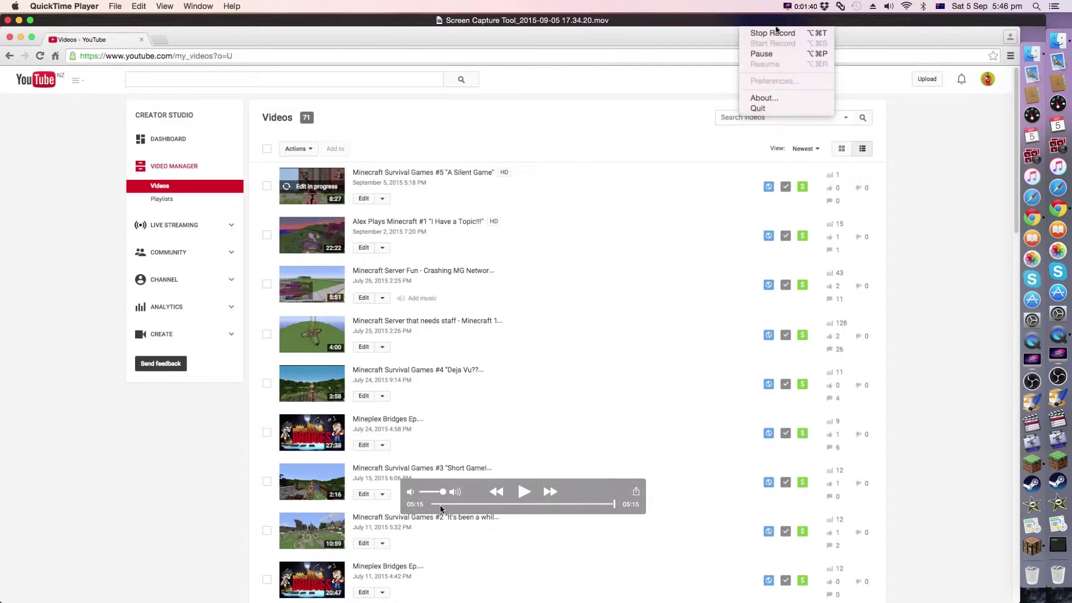
drag(441, 504, 429, 505)
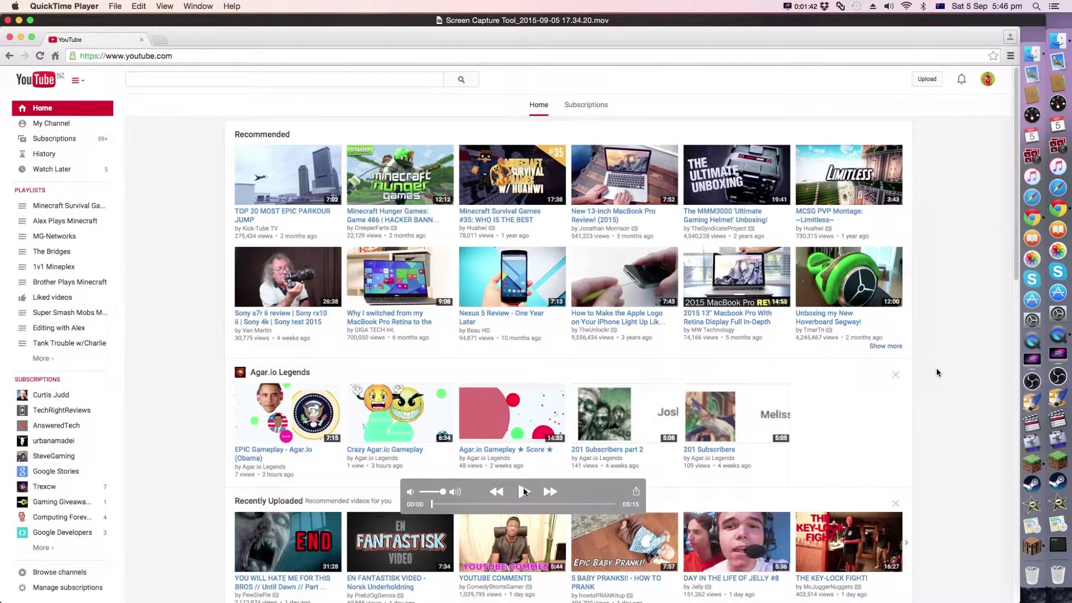
drag(424, 507, 410, 505)
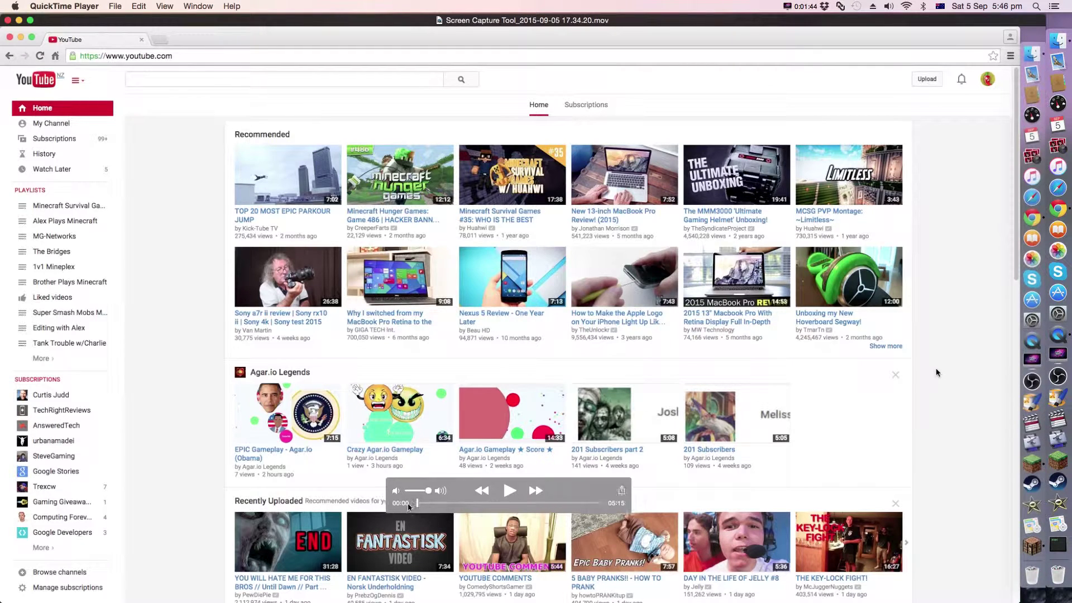
- Show the recording full screen and preview it briefly
key(super+f)
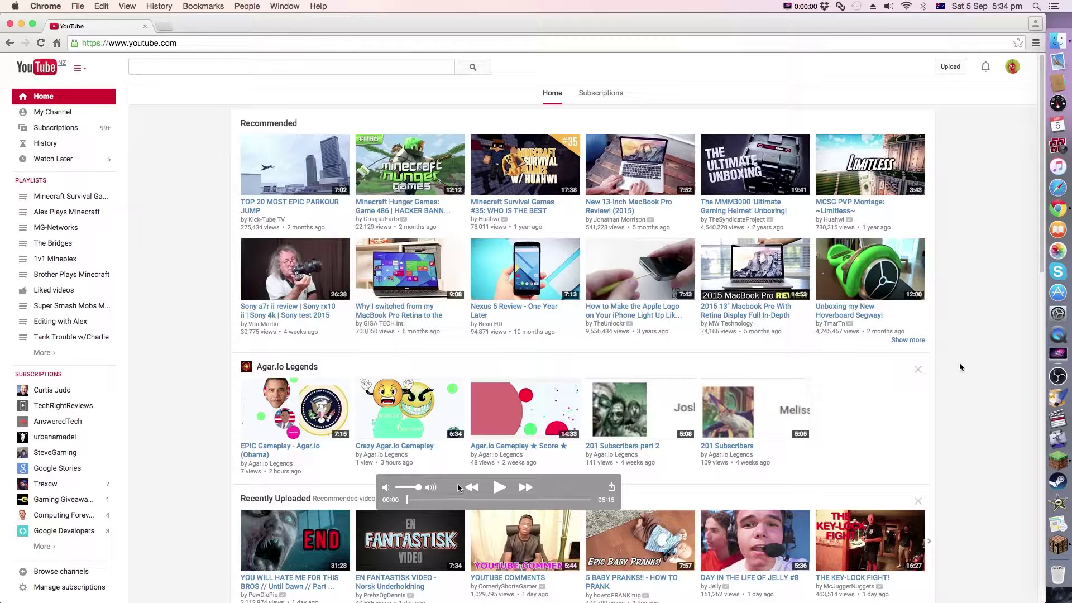
click(501, 489)
click(500, 490)
- Rewind to the start, replay, and pause about two seconds in
drag(411, 506, 404, 500)
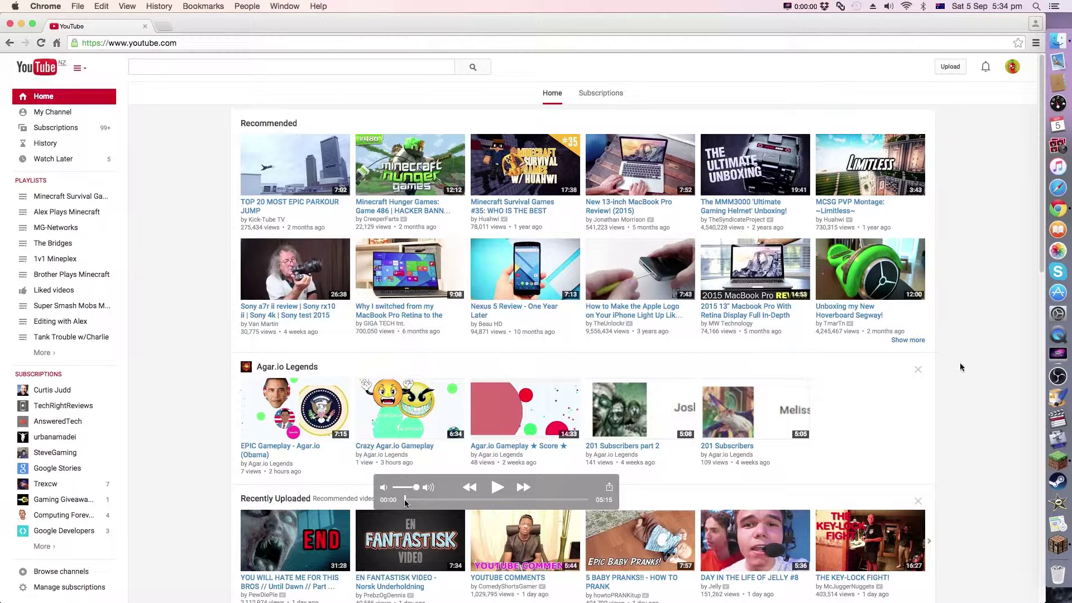
click(501, 488)
click(498, 488)
- Enter trim mode (Cmd+T) and move the trim start about three seconds in
key(super+t)
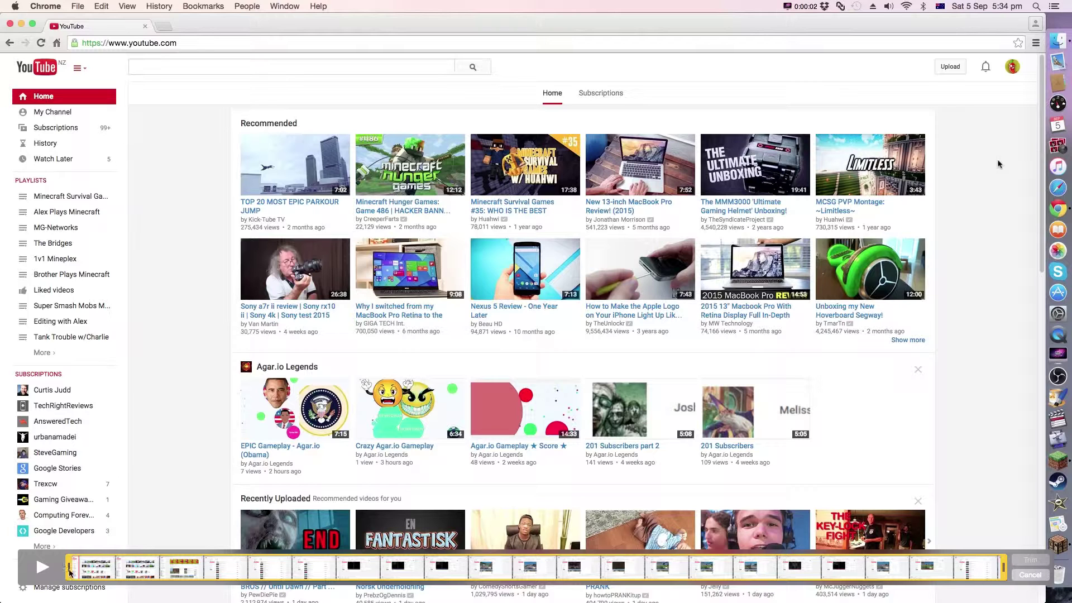
mouse_move(71, 569)
mouse_down()
mouse_move(112, 582)
mouse_move(66, 579)
mouse_up()
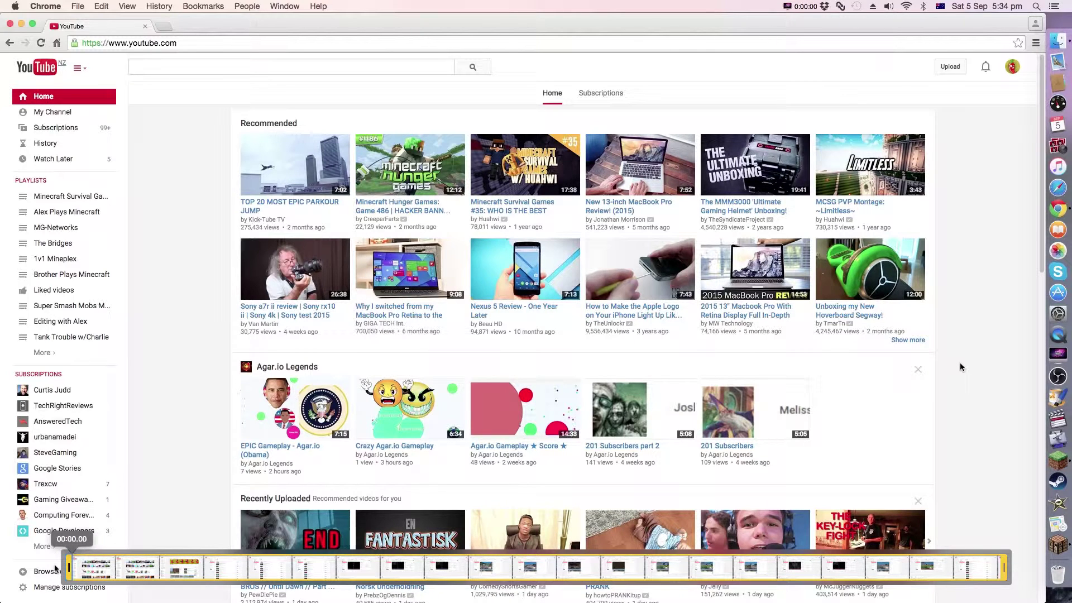
drag(70, 570, 80, 566)
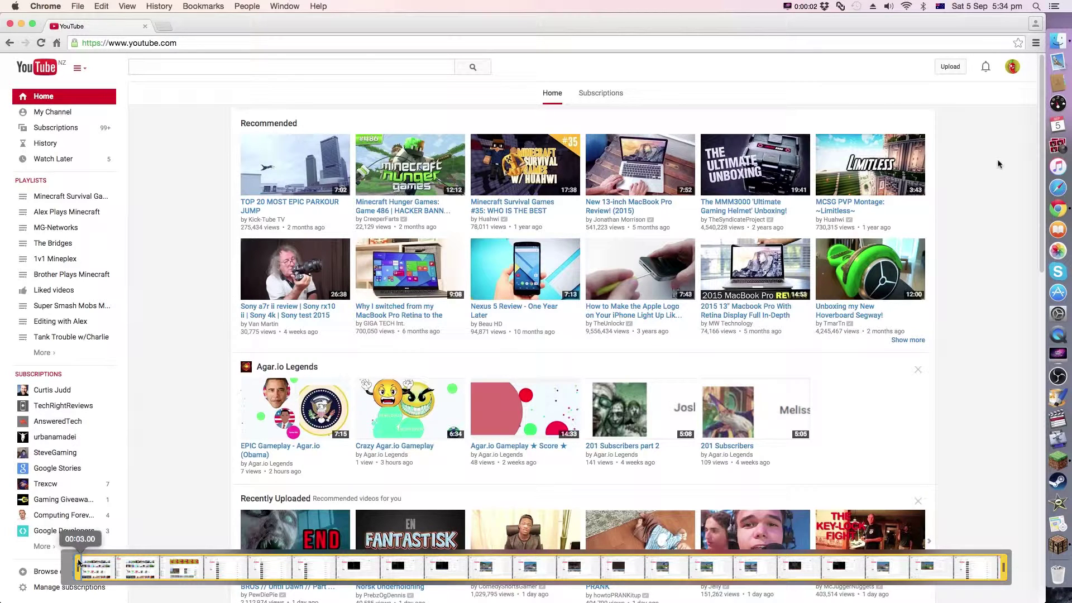
drag(77, 566, 78, 565)
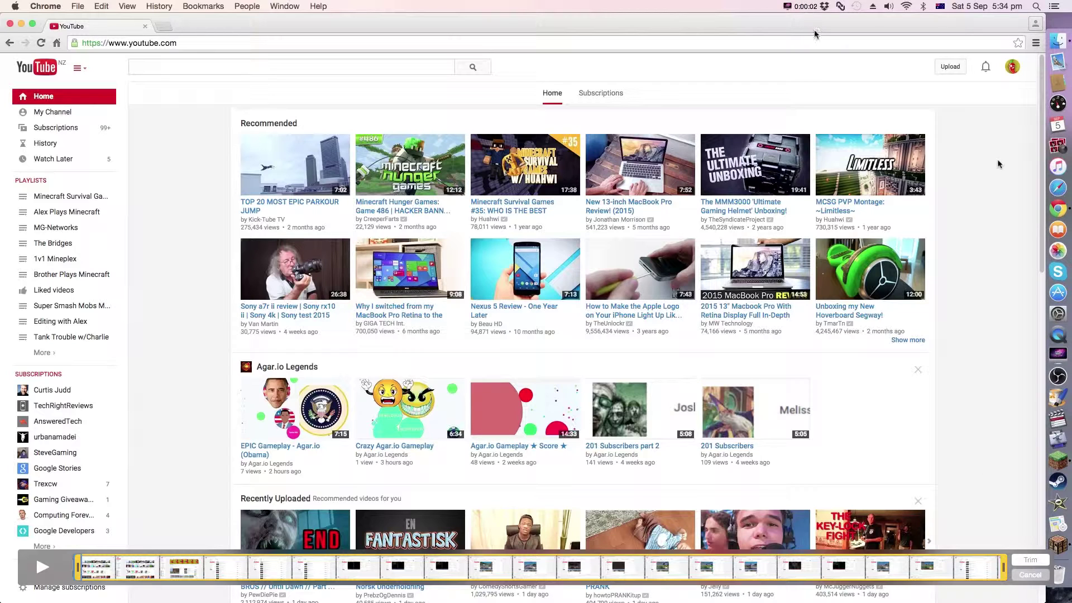
- Move the trim end slightly earlier and apply the trim, leaving a 5:11 recording
click(1004, 565)
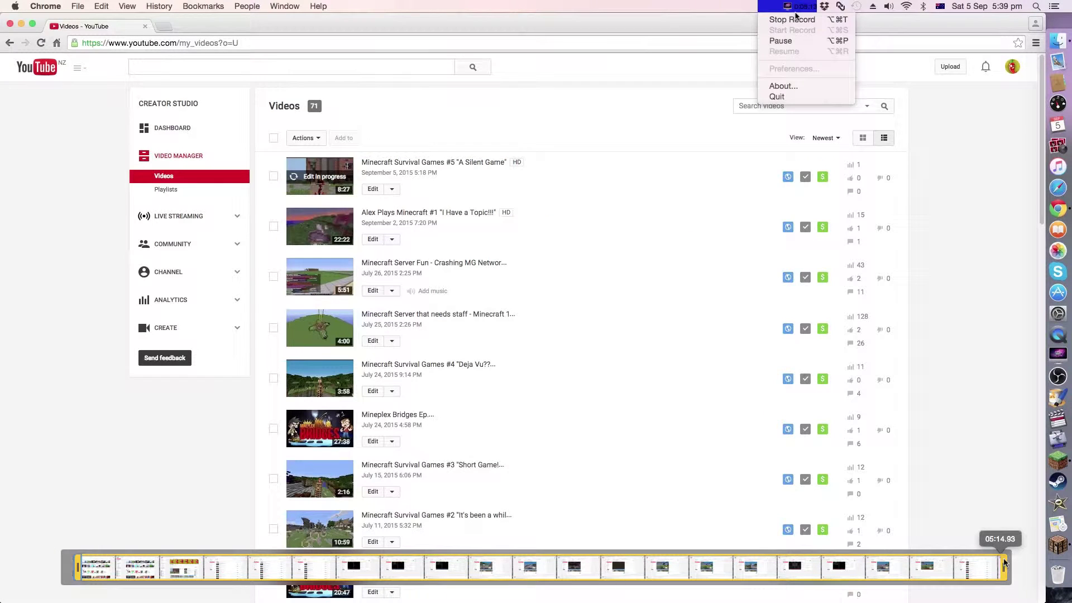
click(793, 4)
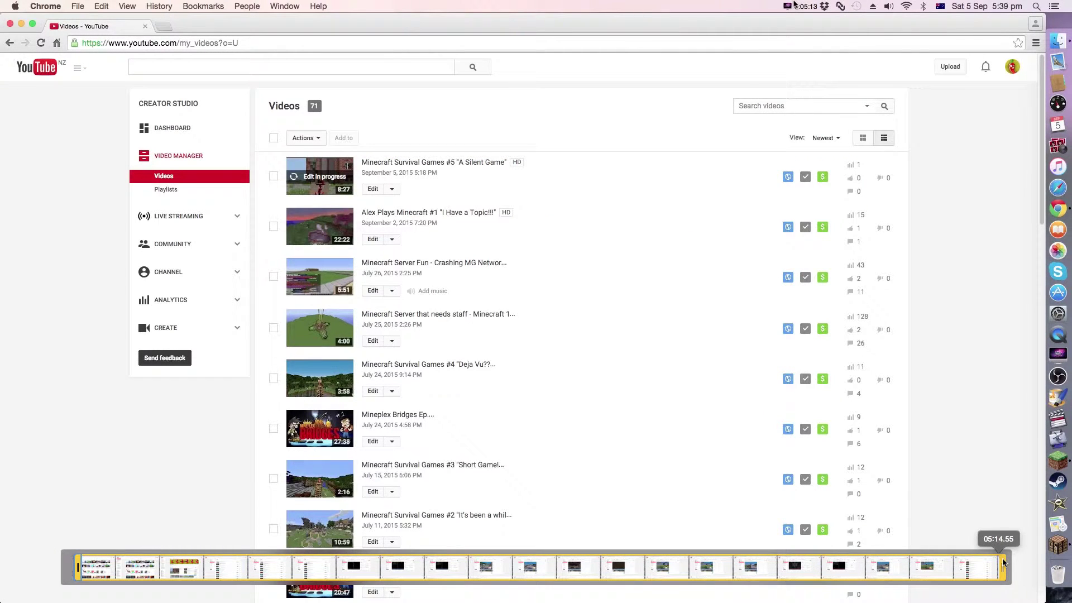
drag(1004, 562, 1005, 563)
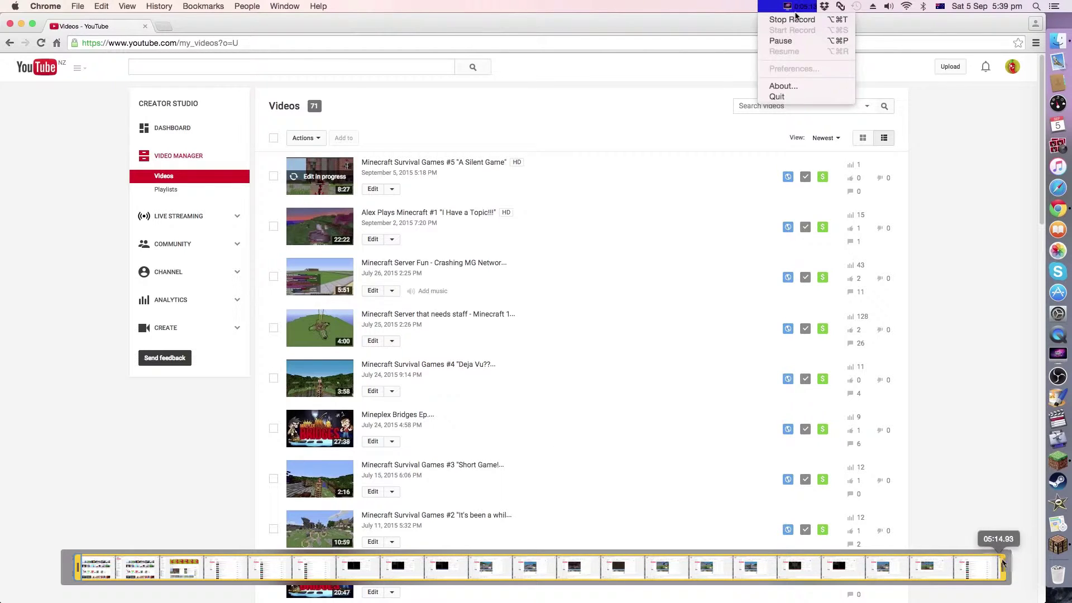
click(776, 4)
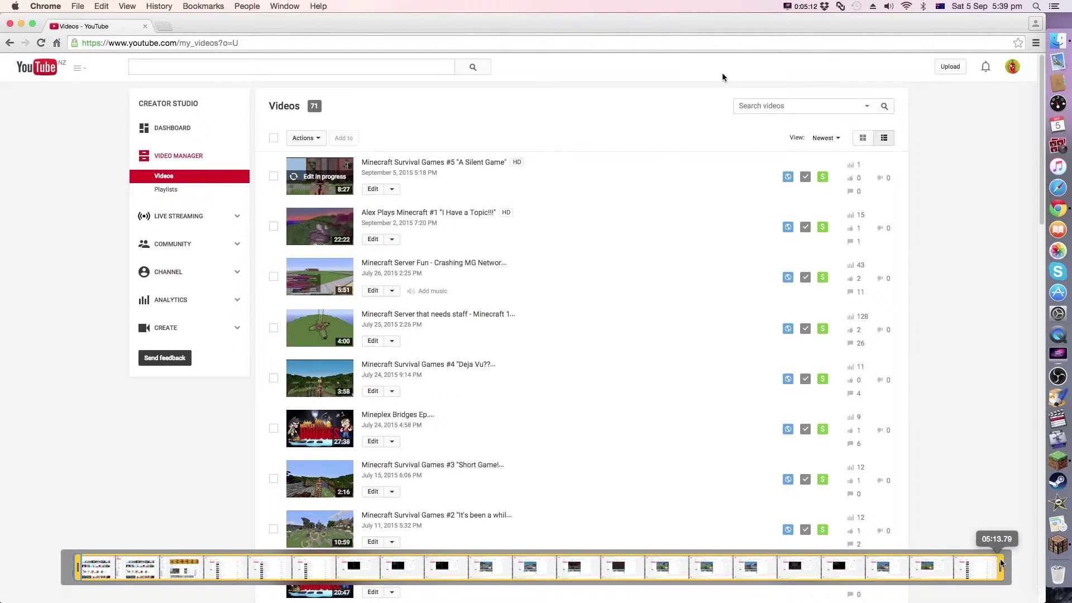
drag(1002, 567, 1000, 567)
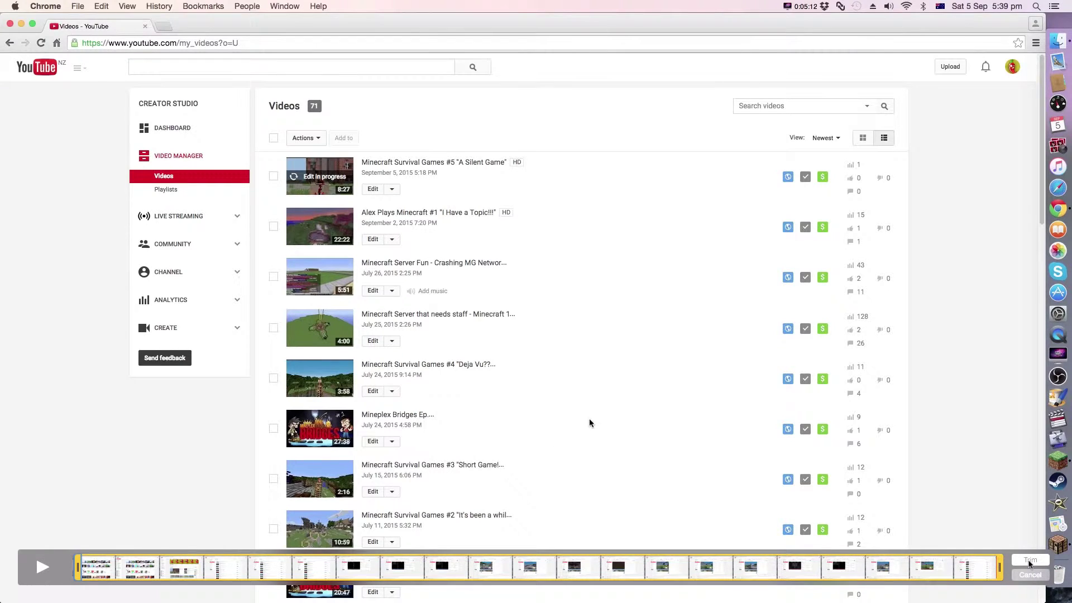
click(1030, 564)
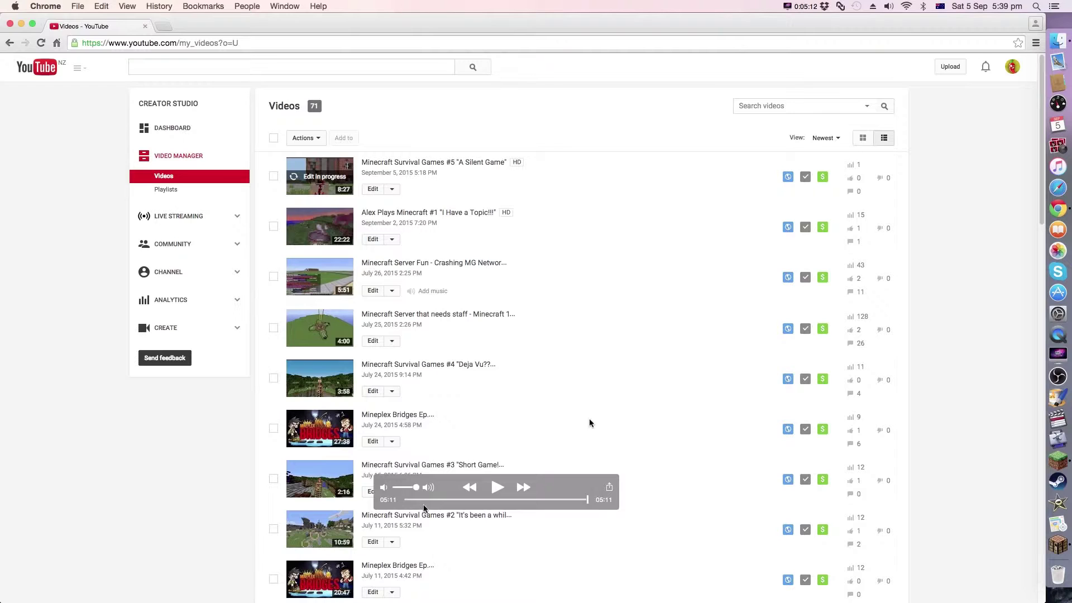
click(406, 499)
click(497, 488)
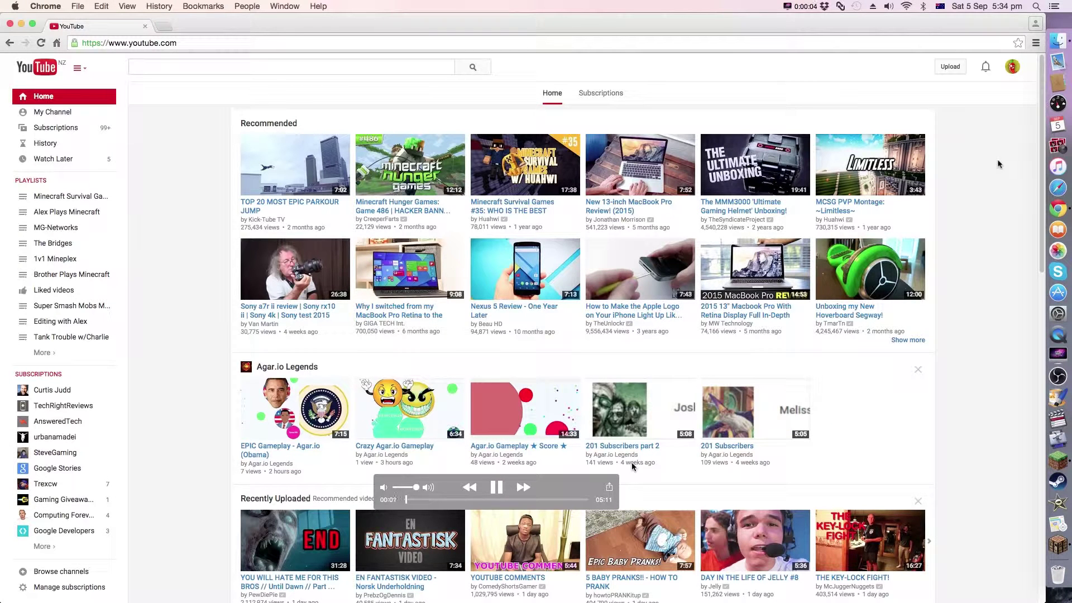
click(497, 488)
click(585, 500)
click(500, 488)
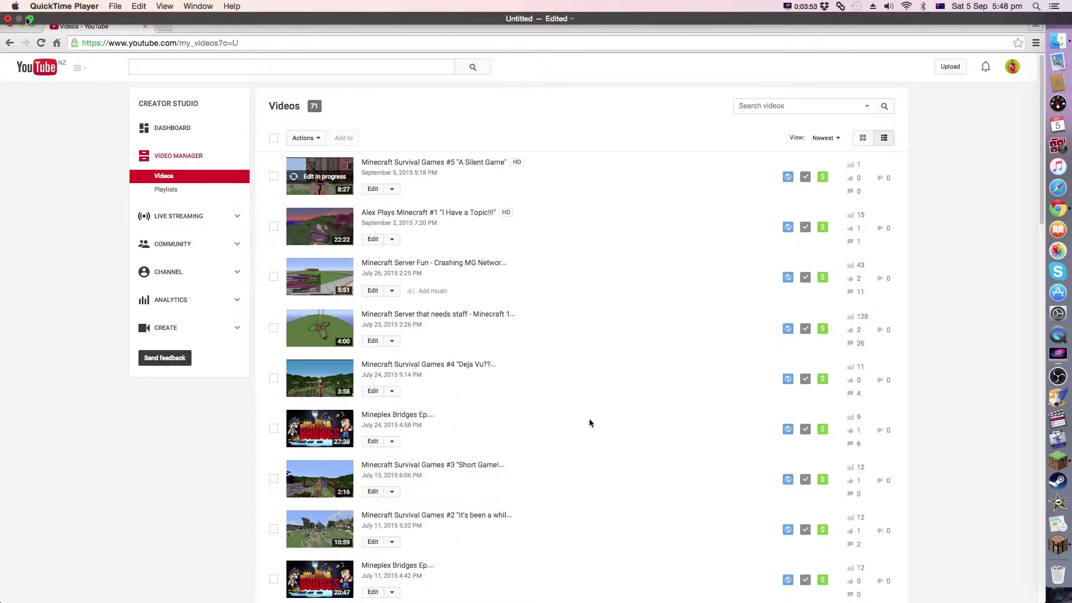
- Leave full screen, dismiss the first save prompt, and move the movie window aside
click(29, 18)
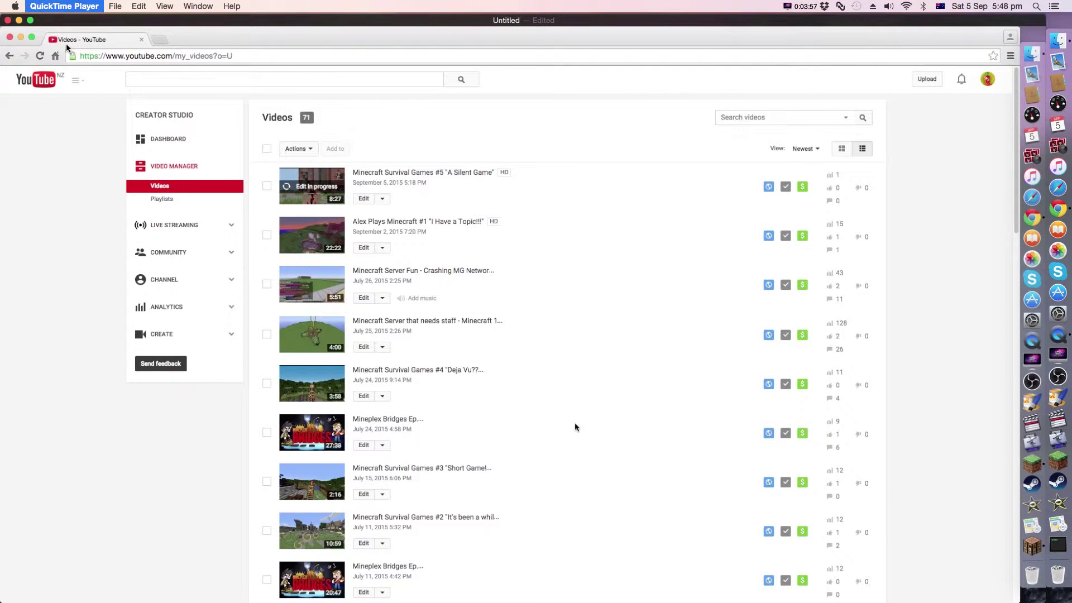
key(super+w)
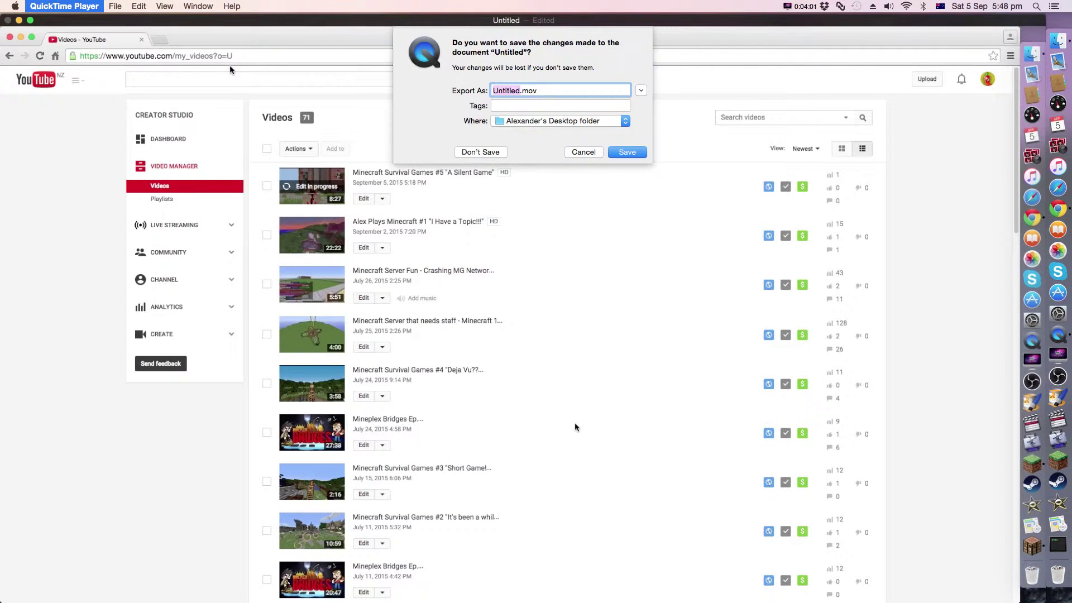
click(584, 153)
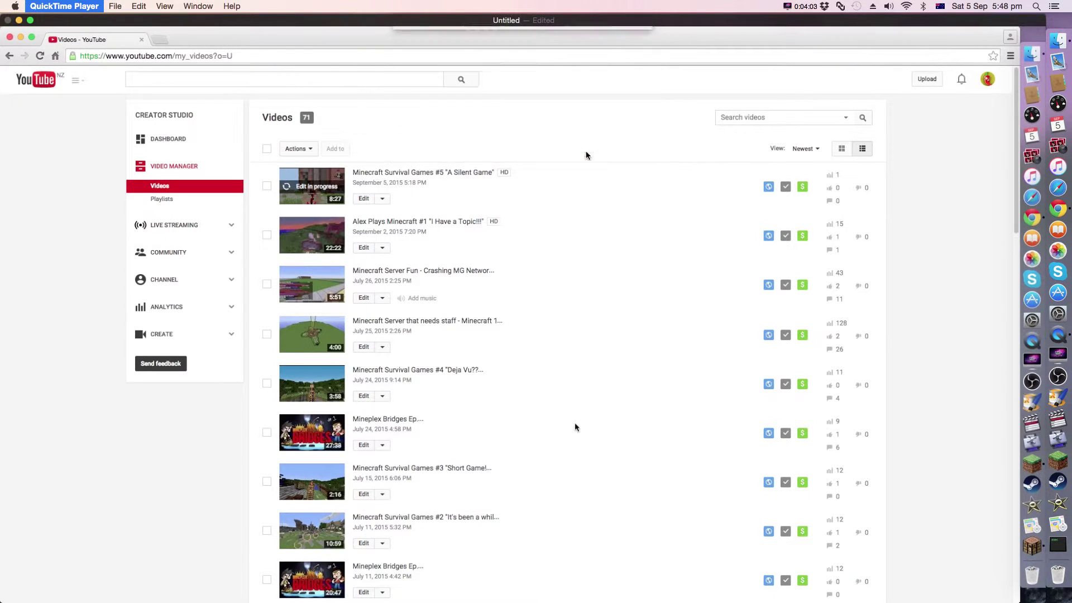
drag(587, 155, 777, 268)
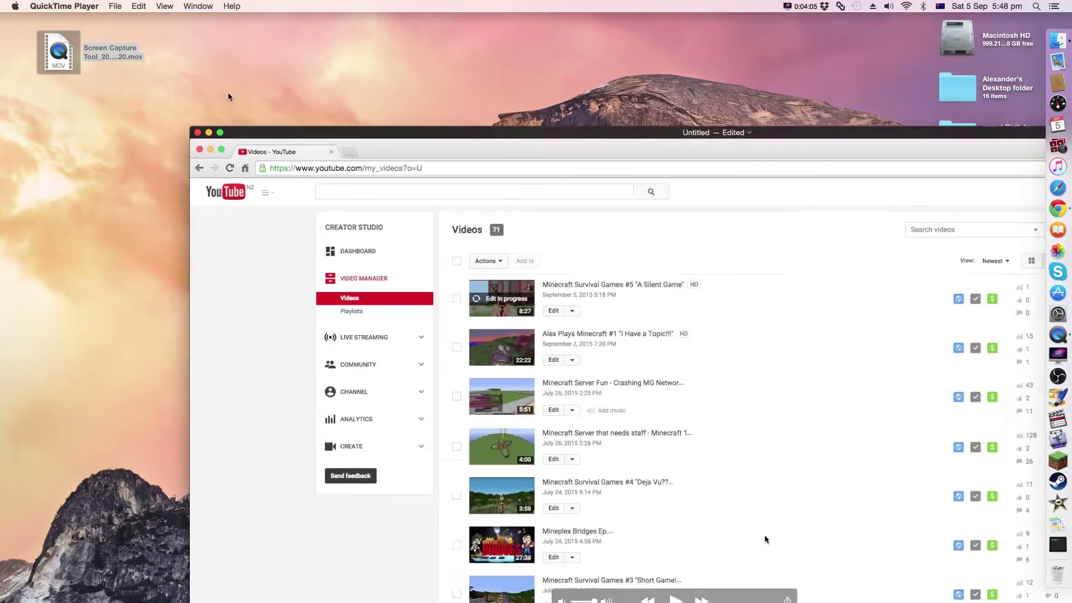
- Name the movie 'How to Trim a Clip with the Youtube Editor' and save it to the Desktop
key(super+w)
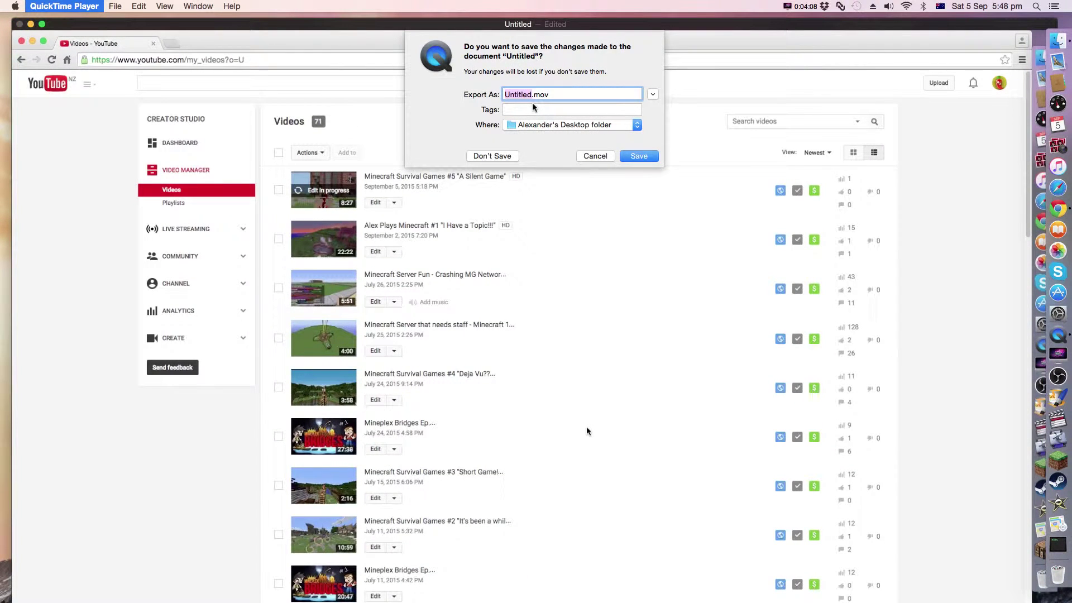
text(How)
text( to )
text(S)
text(p)
text(l)
key(BackSpace)
key(BackSpace)
key(BackSpace)
text(Trim a )
text(Clip )
text(wi)
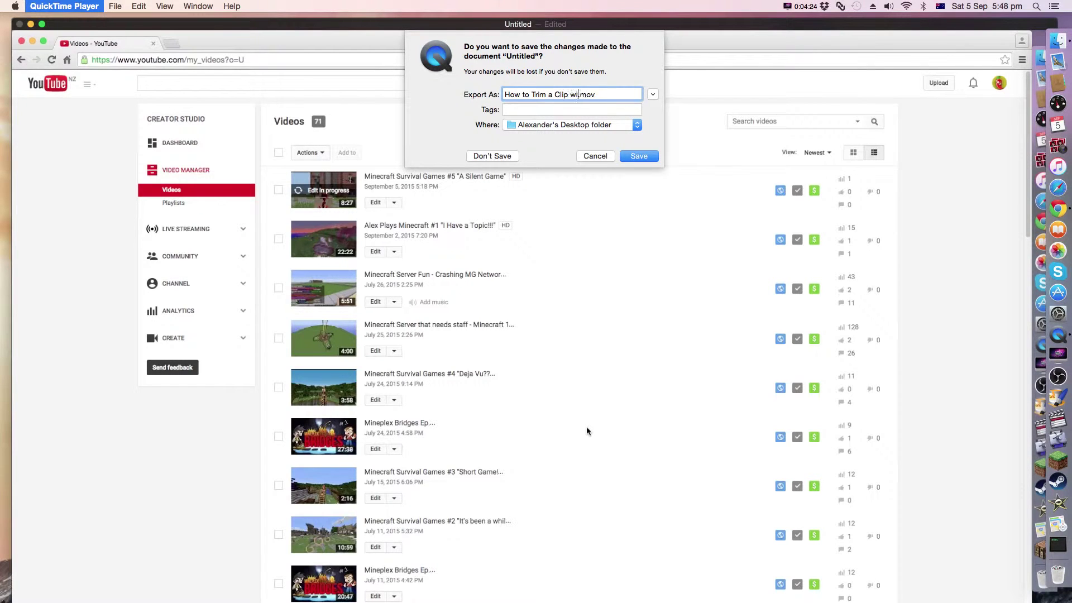
text(th)
text( the )
text(Voutu)
text(be E)
text(ditor)
key(BackSpace)
key(BackSpace)
text(2)
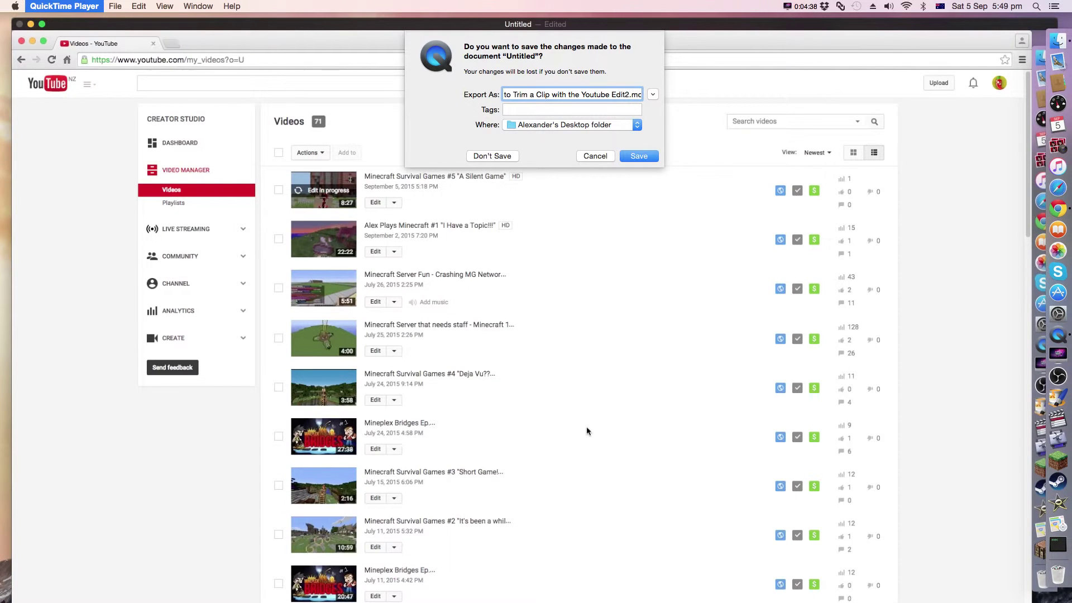
key(BackSpace)
text(or)
click(636, 158)
- Confirm the save and return to the Finder desktop showing the files
click(637, 157)
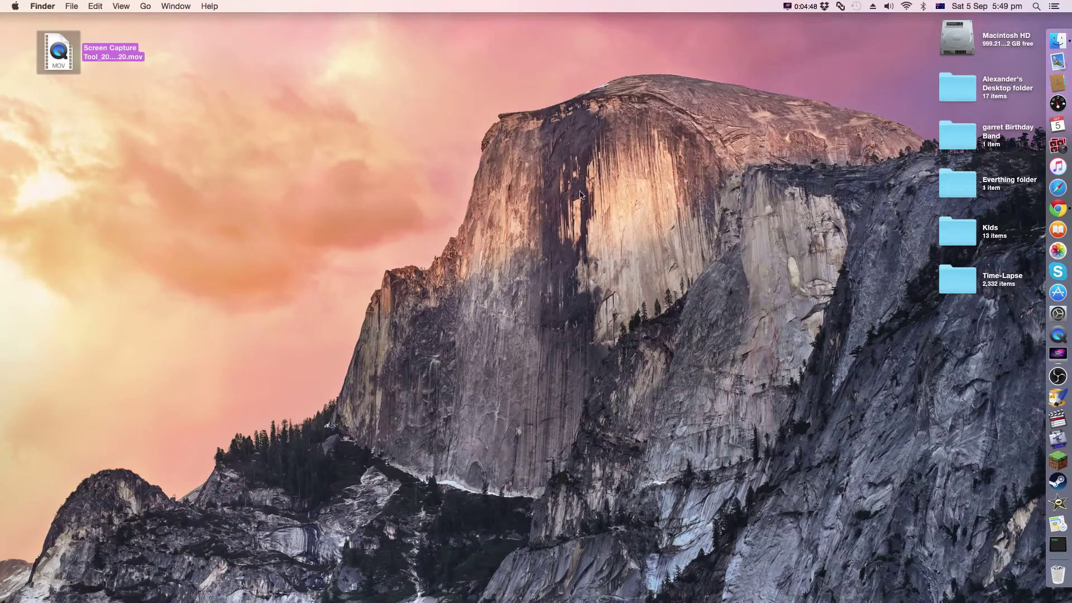
drag(207, 134, 595, 330)
mouse_move(681, 351)
mouse_down()
mouse_move(119, 102)
mouse_move(127, 51)
mouse_move(672, 394)
mouse_up()
drag(759, 409, 523, 181)
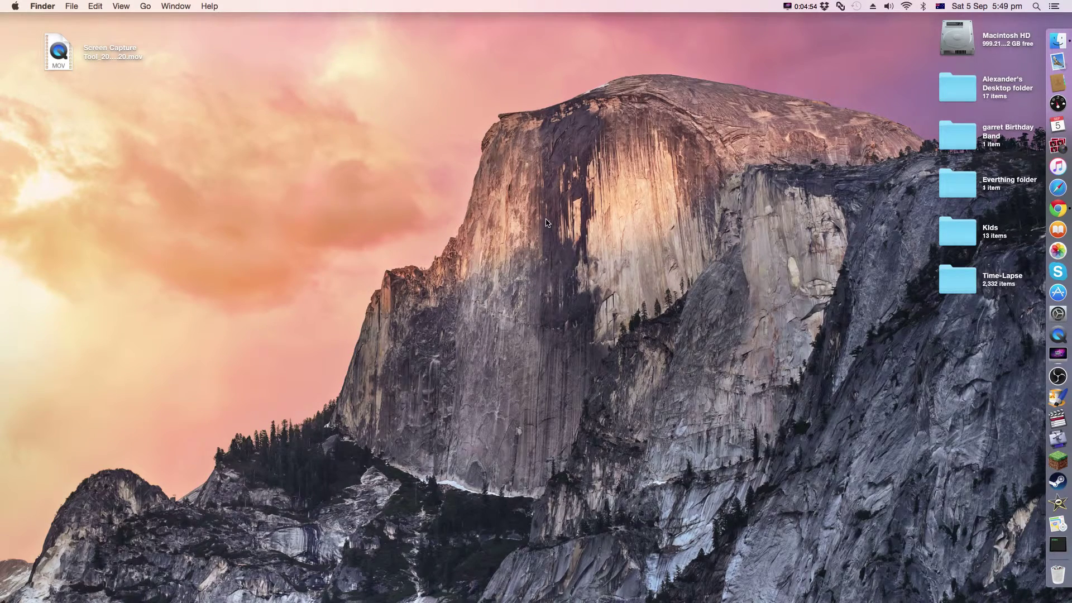